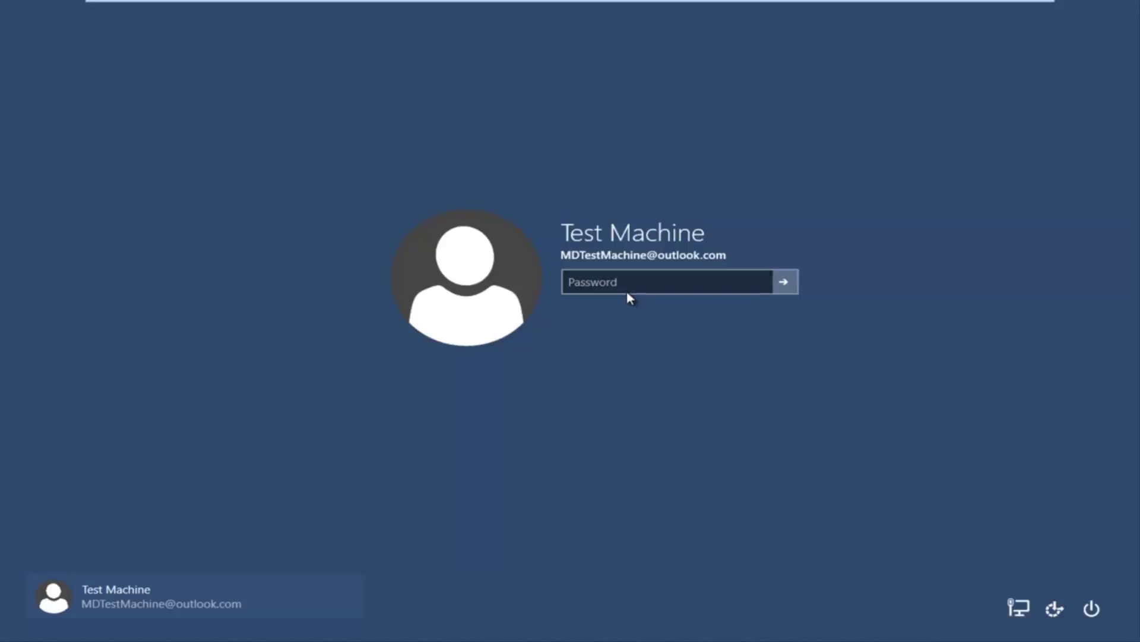
Step: Try the old password at the Windows 10 sign-in screen; it is rejected as incorrect
left_click(625, 280)
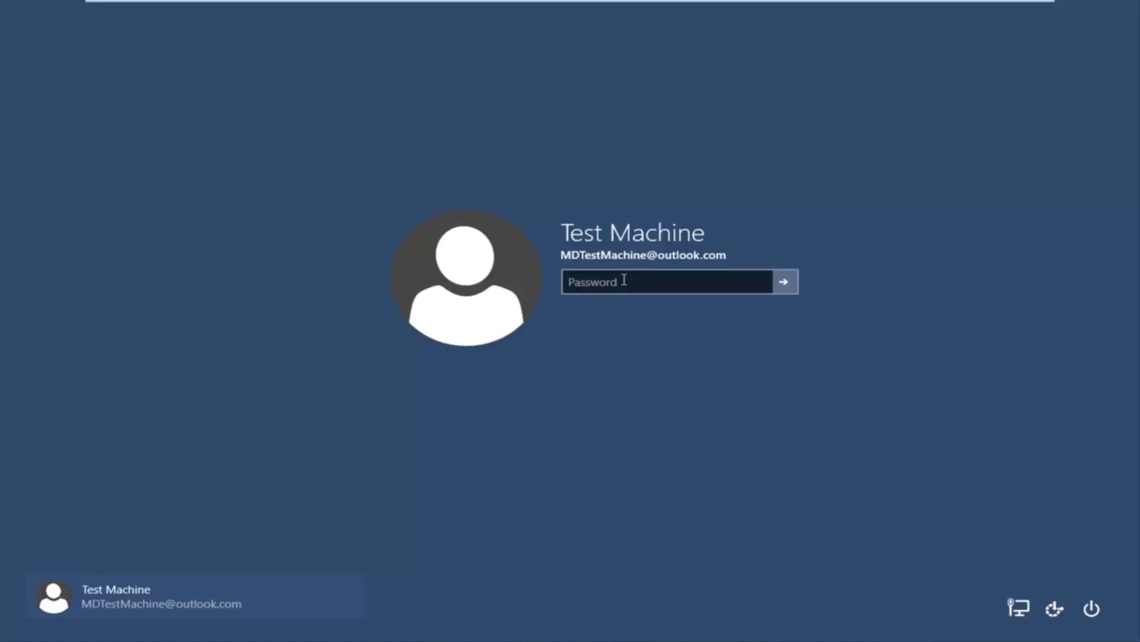
left_click(623, 282)
type("*****")
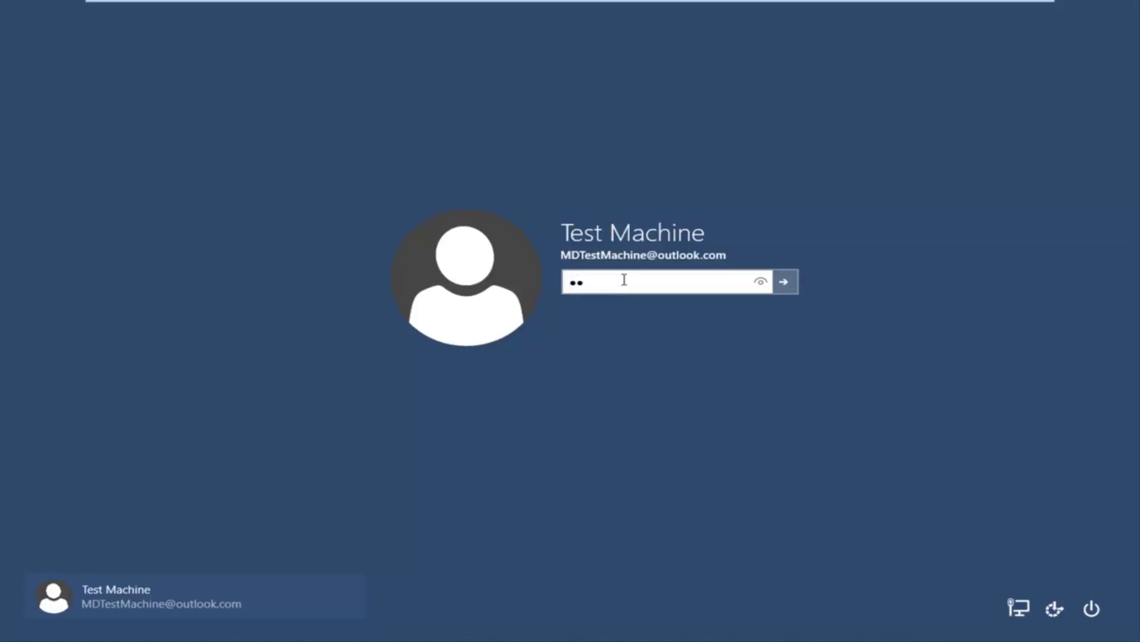
key("Return")
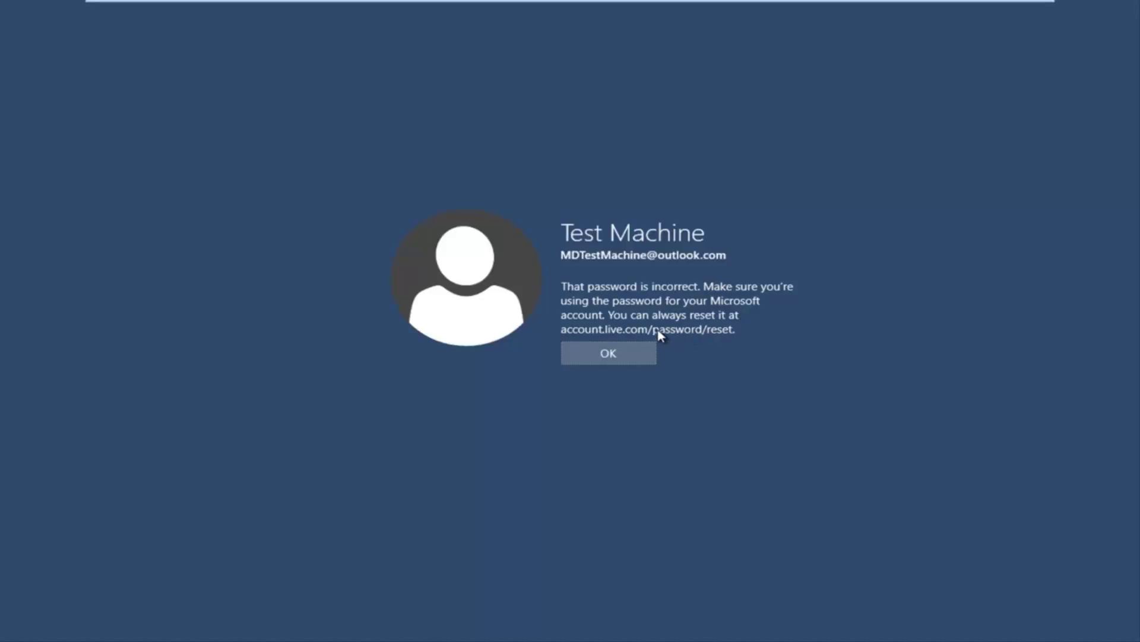
Step: Leave VMware full screen and load accounts.live.com/password/reset in a new Chrome window
left_click(1017, 12)
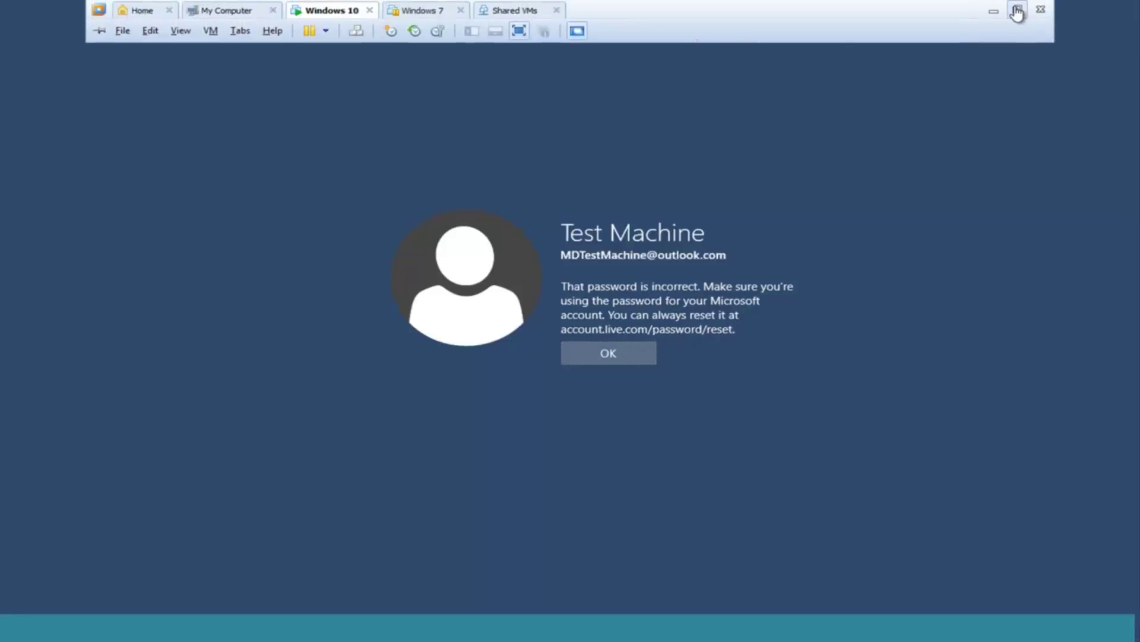
left_click(493, 346)
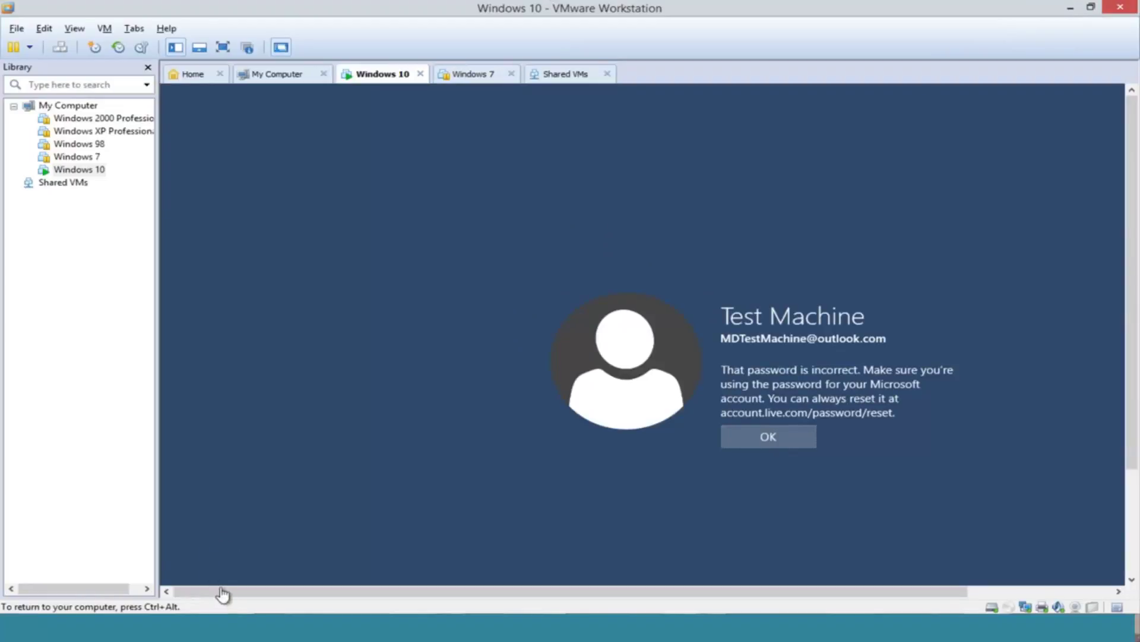
key("ctrl+alt")
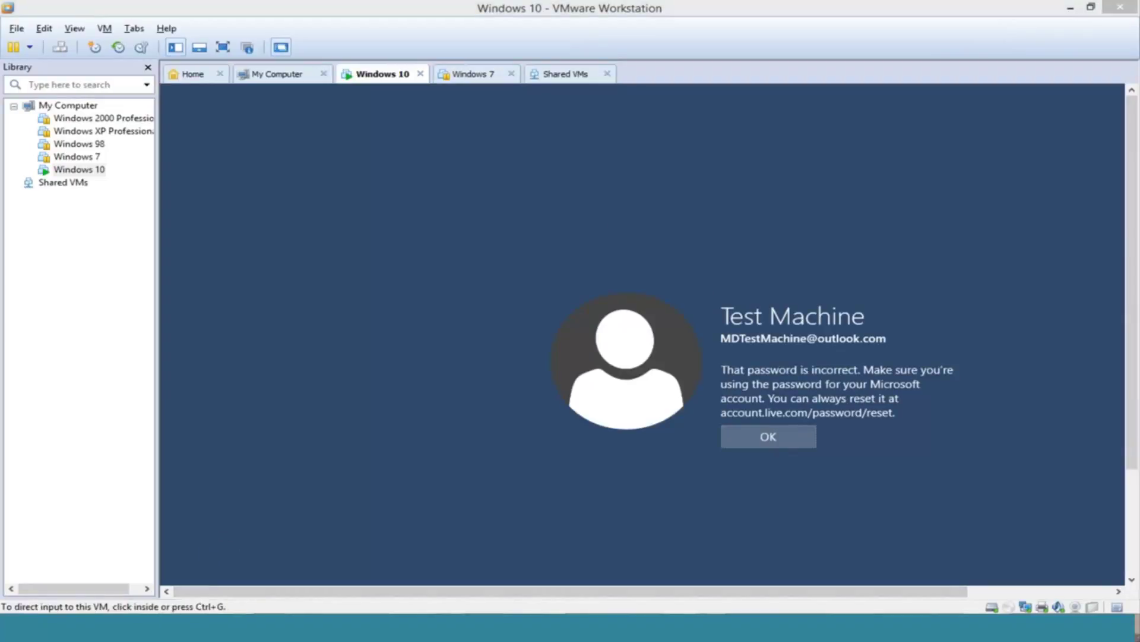
key("super+1")
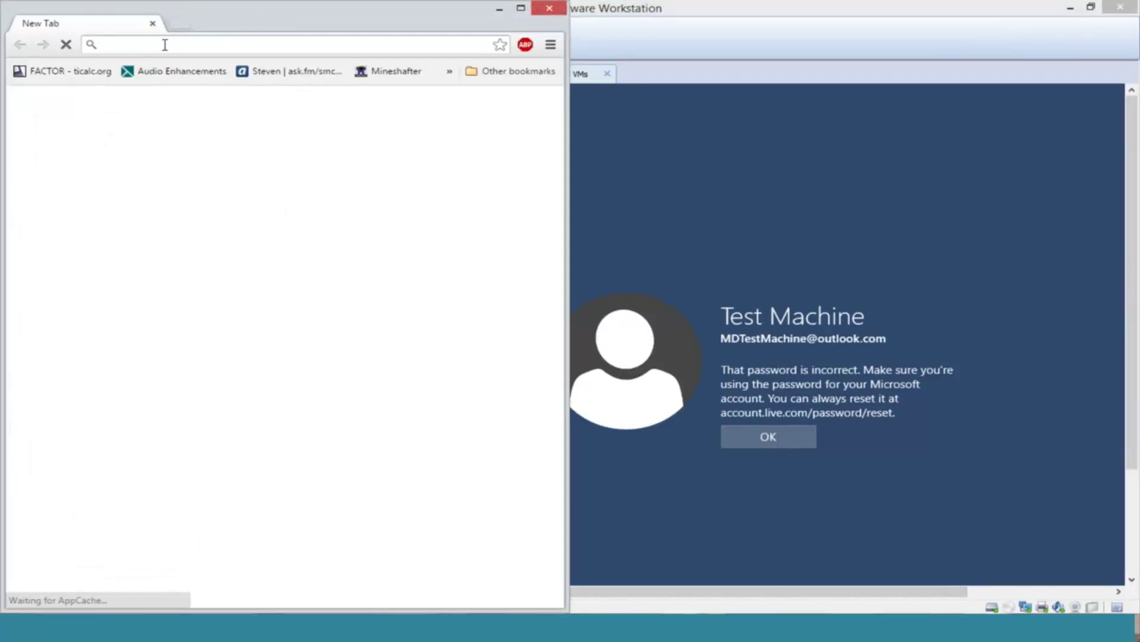
left_click(165, 45)
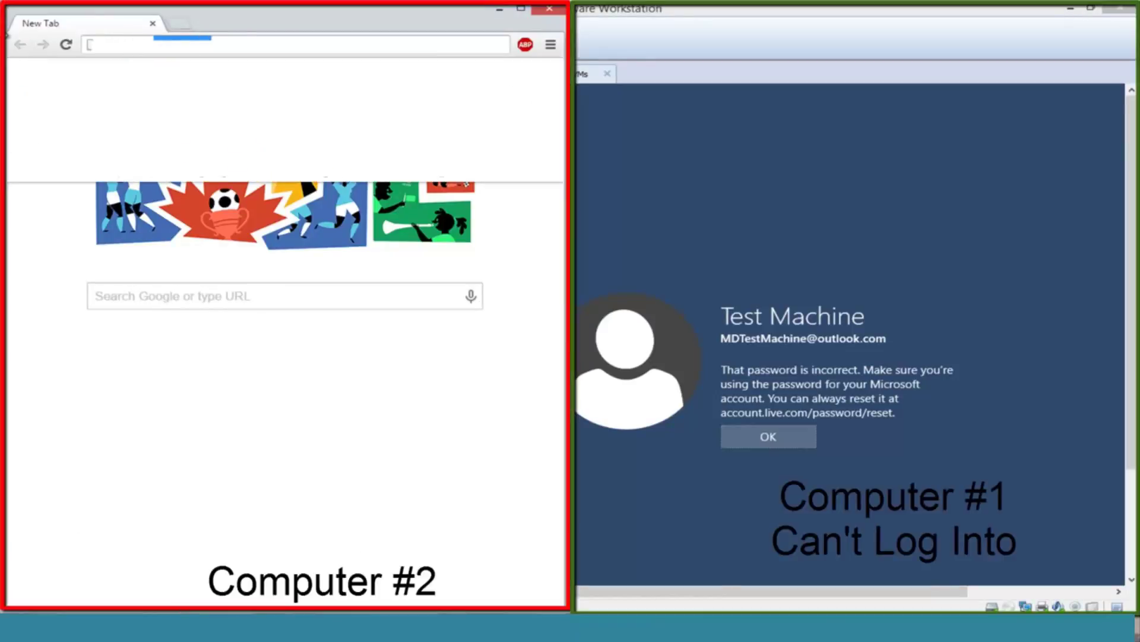
type("accounts.live")
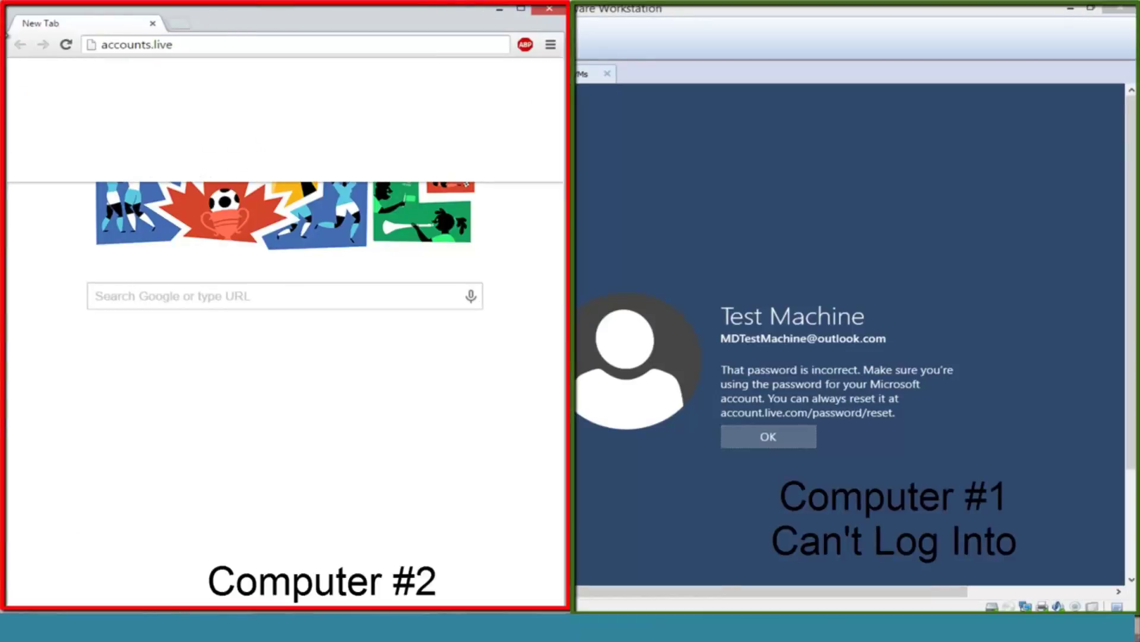
type(".com/password")
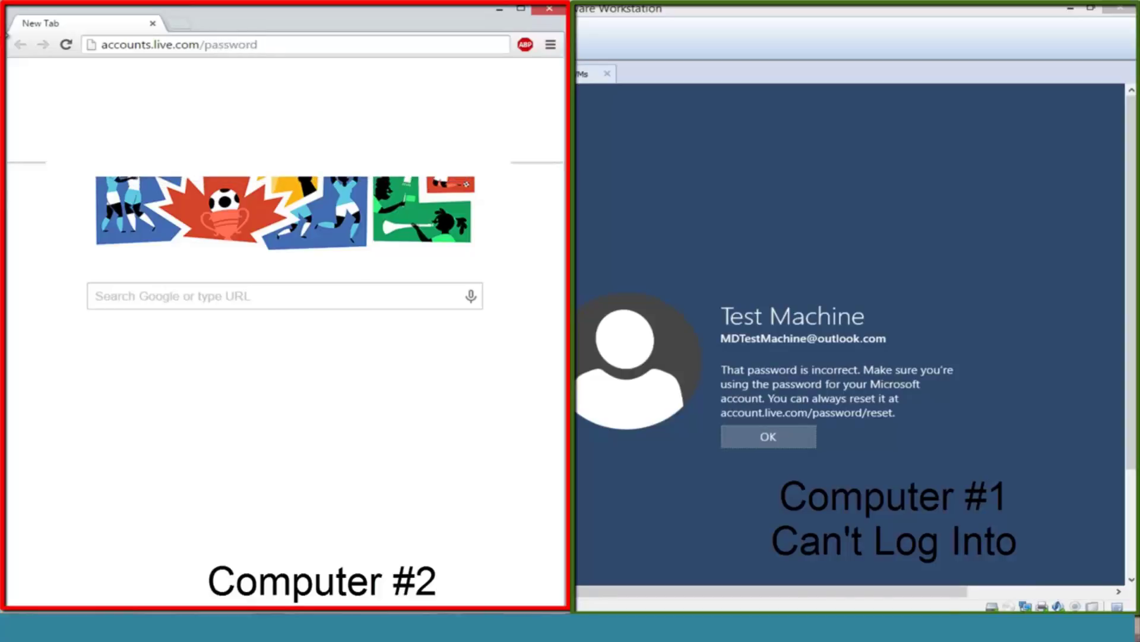
type("/reset")
key("Return")
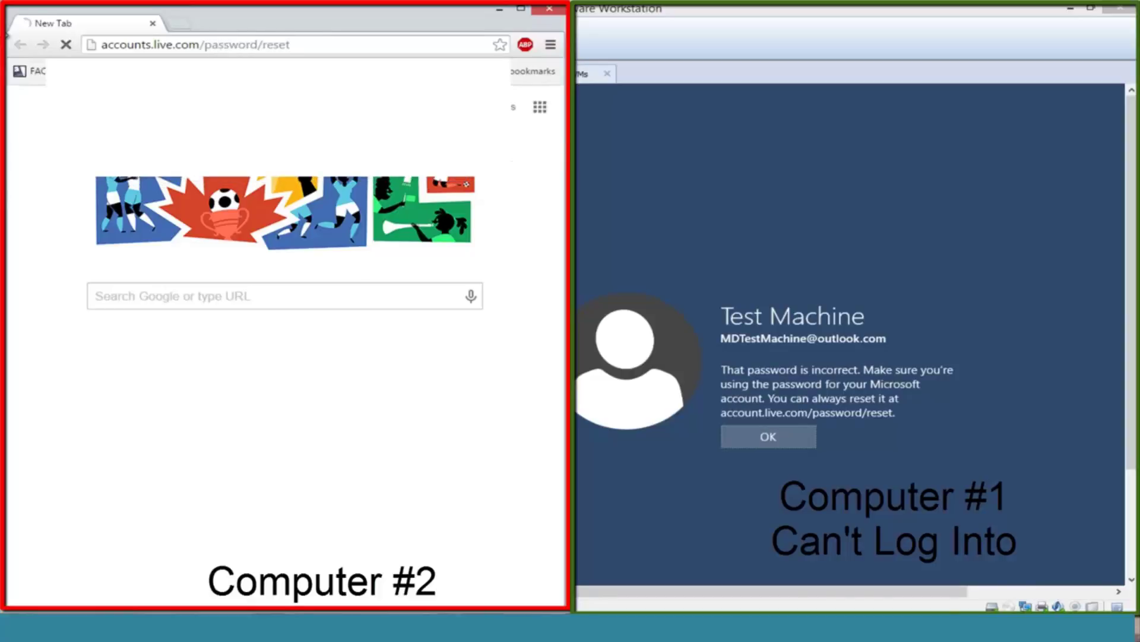
Step: Maximize Chrome, choose 'I forgot my password' and continue to the recovery form
left_click(521, 9)
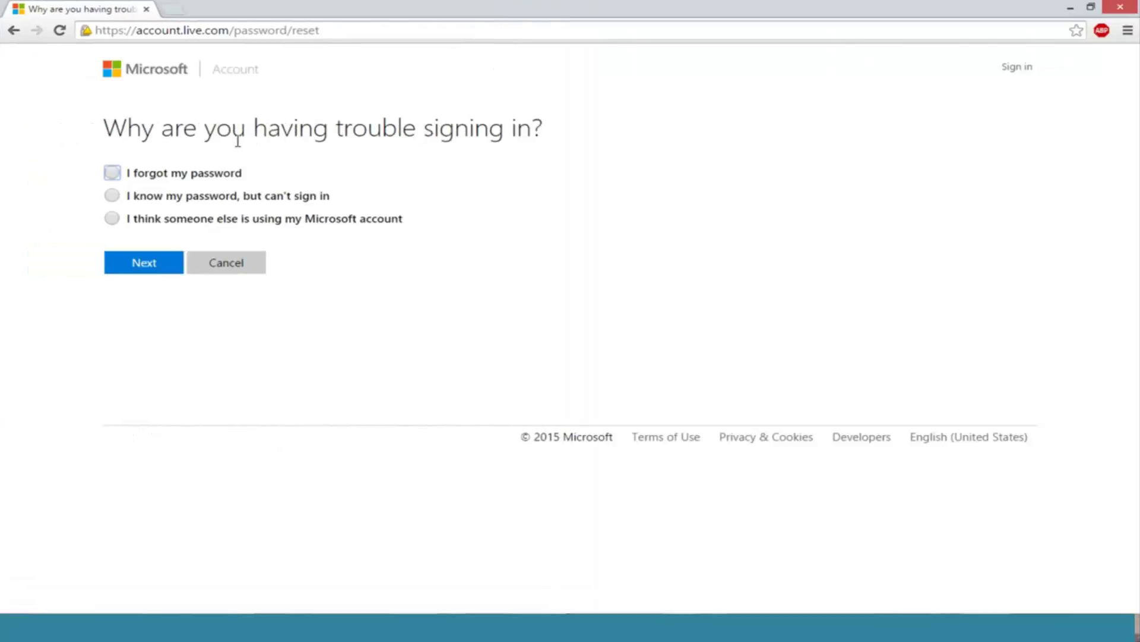
left_click(117, 175)
left_click(142, 263)
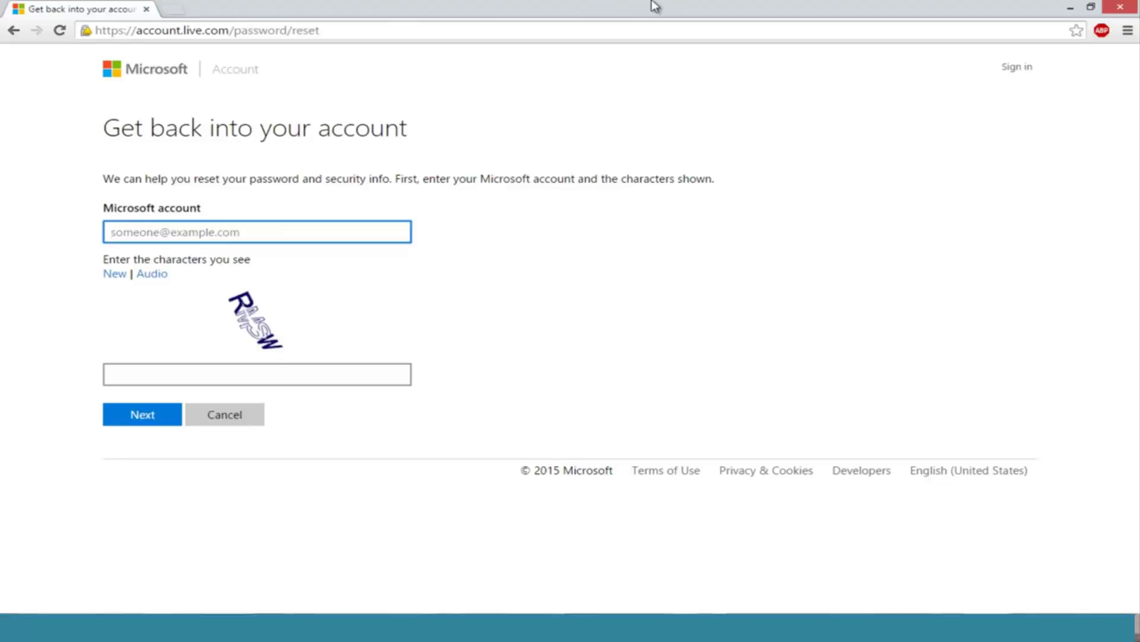
Step: Fill in the account's e-mail from autofill, enter the captcha characters, and submit
left_click_drag(732, 5, 6, 83)
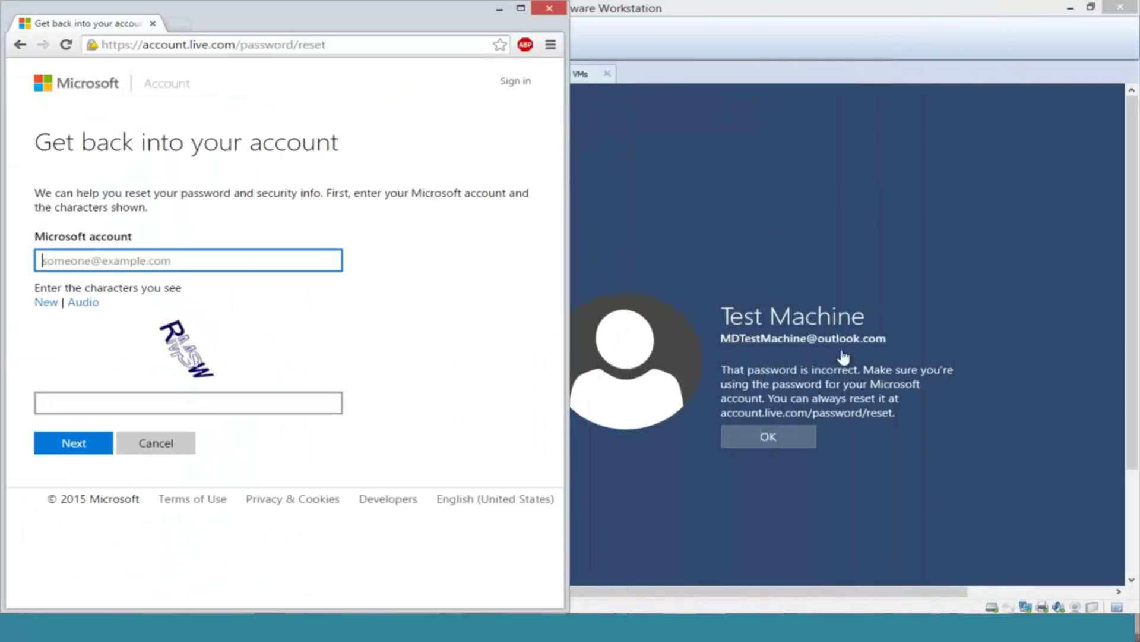
left_click(143, 259)
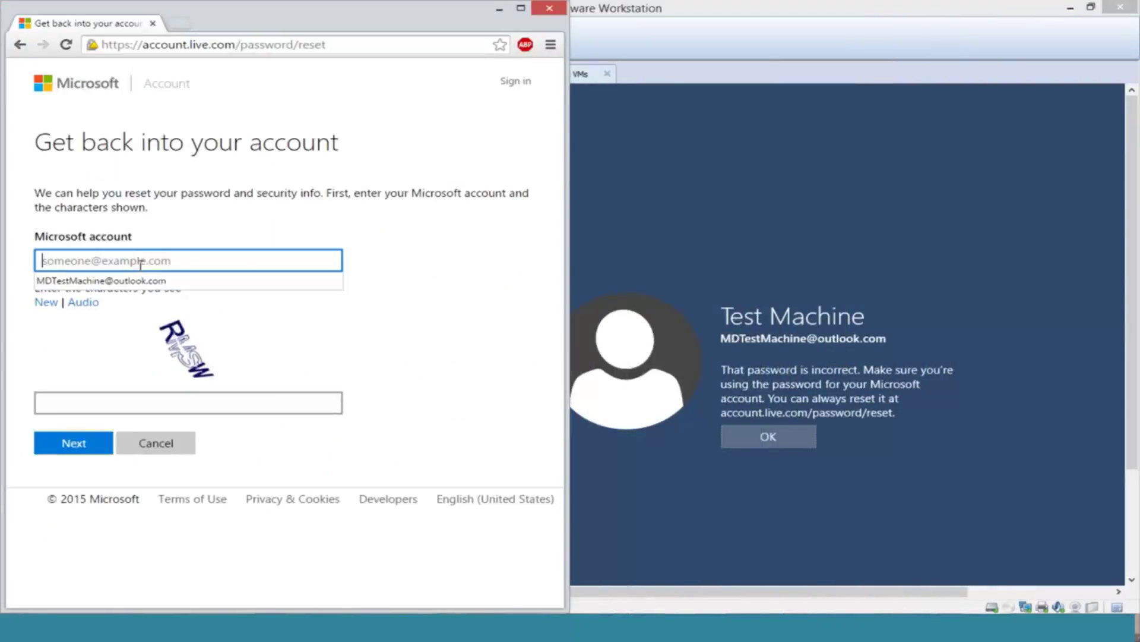
left_click(120, 281)
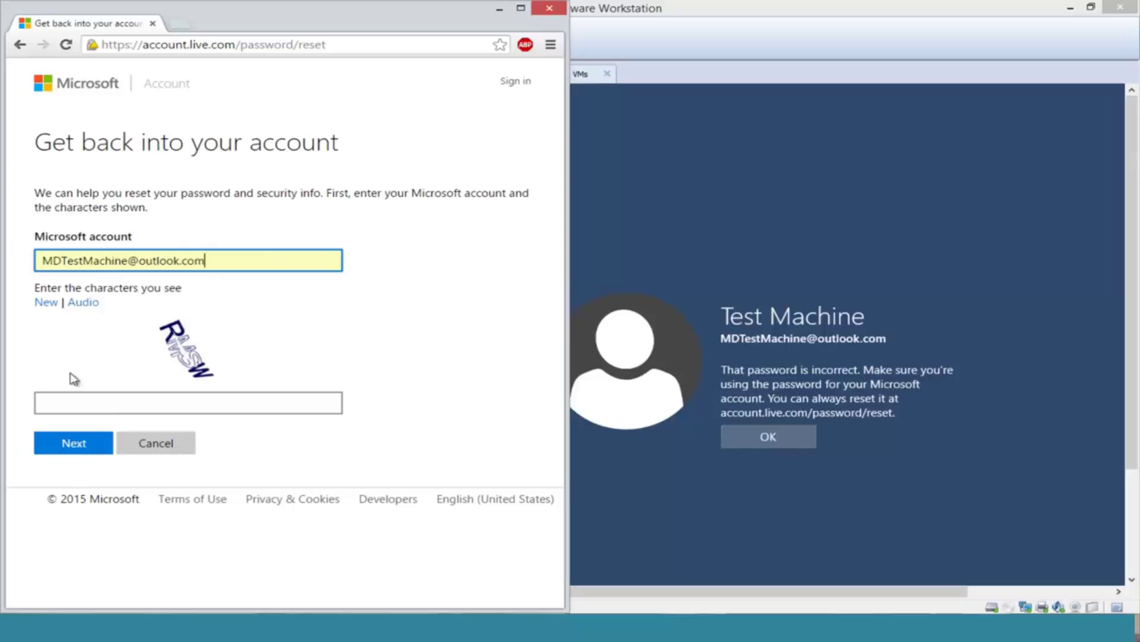
left_click(104, 400)
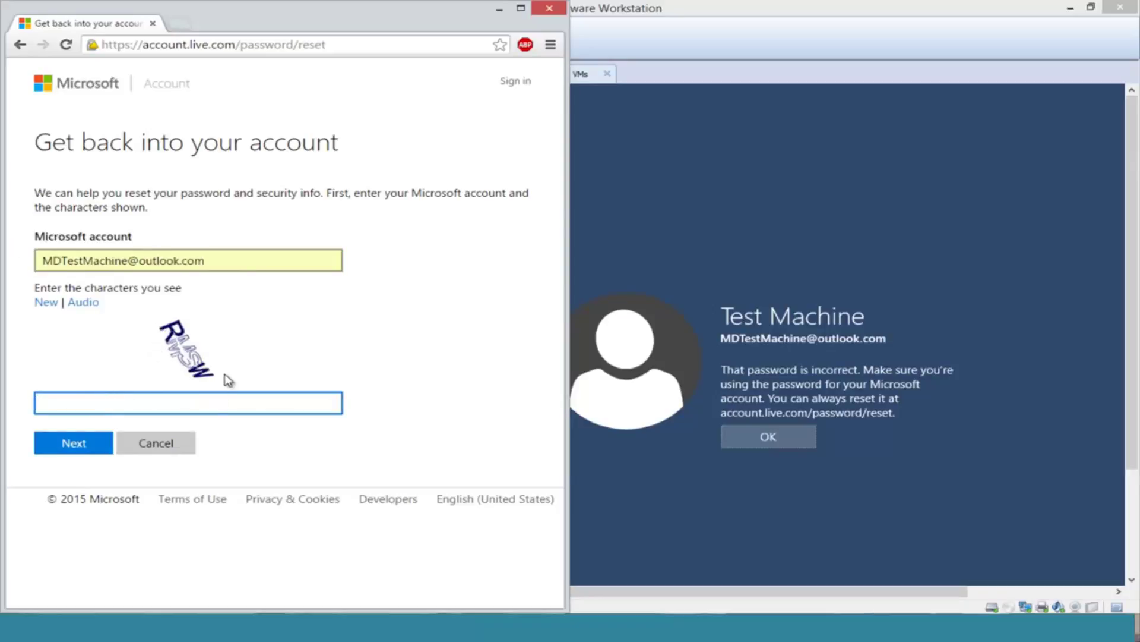
type("RMSW")
left_click(74, 442)
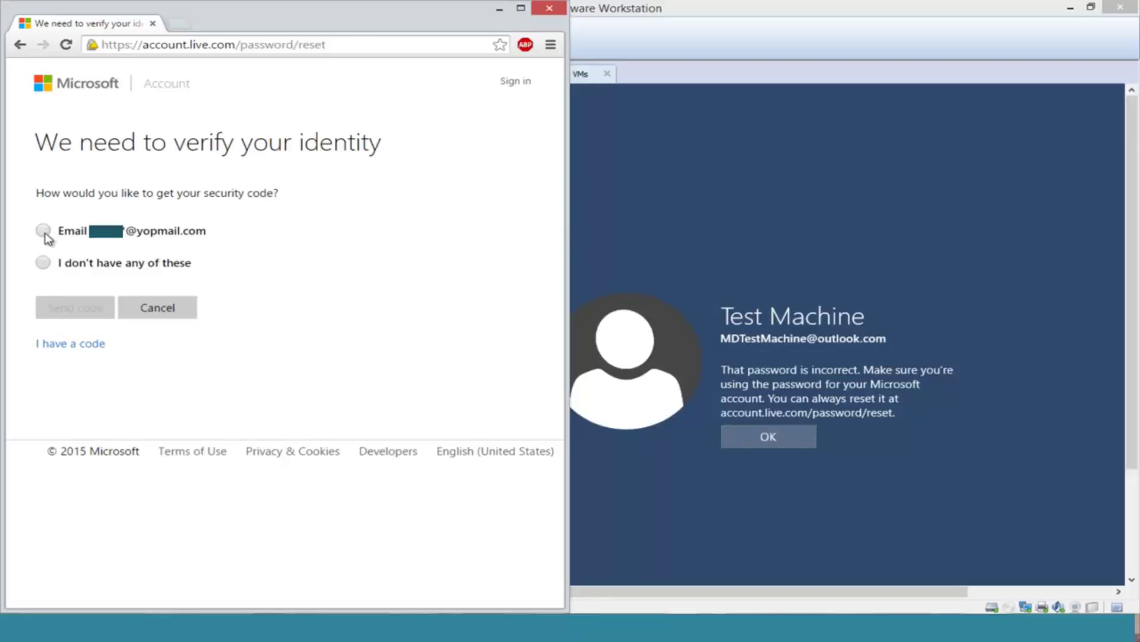
Step: Choose e-mail verification, complete the hidden part of the yopmail address, and send the code
left_click(44, 231)
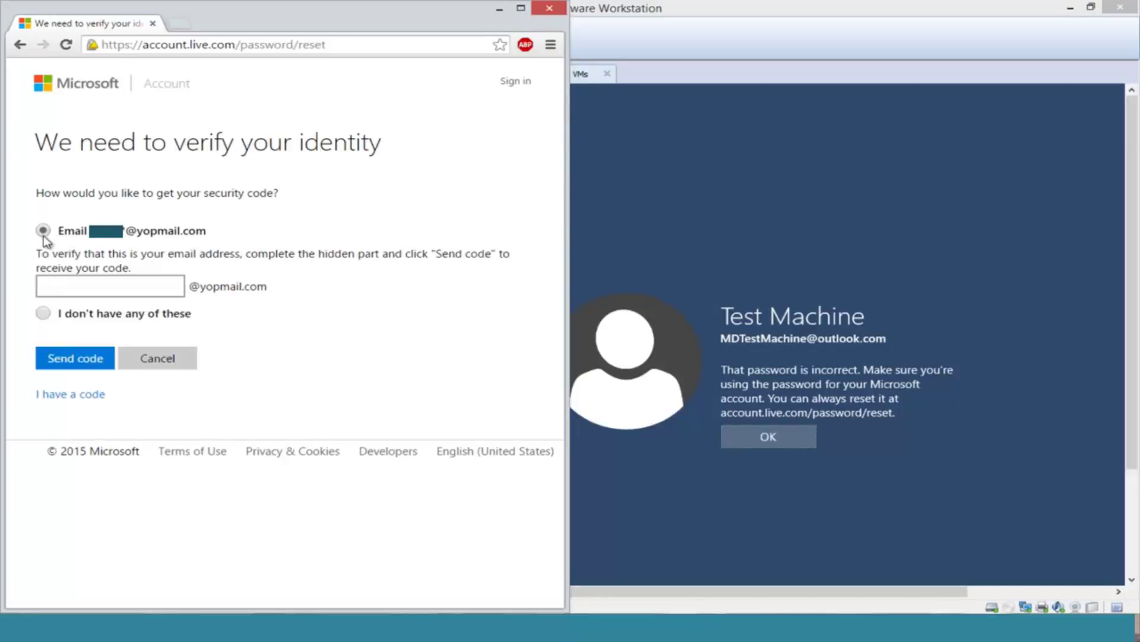
left_click(71, 288)
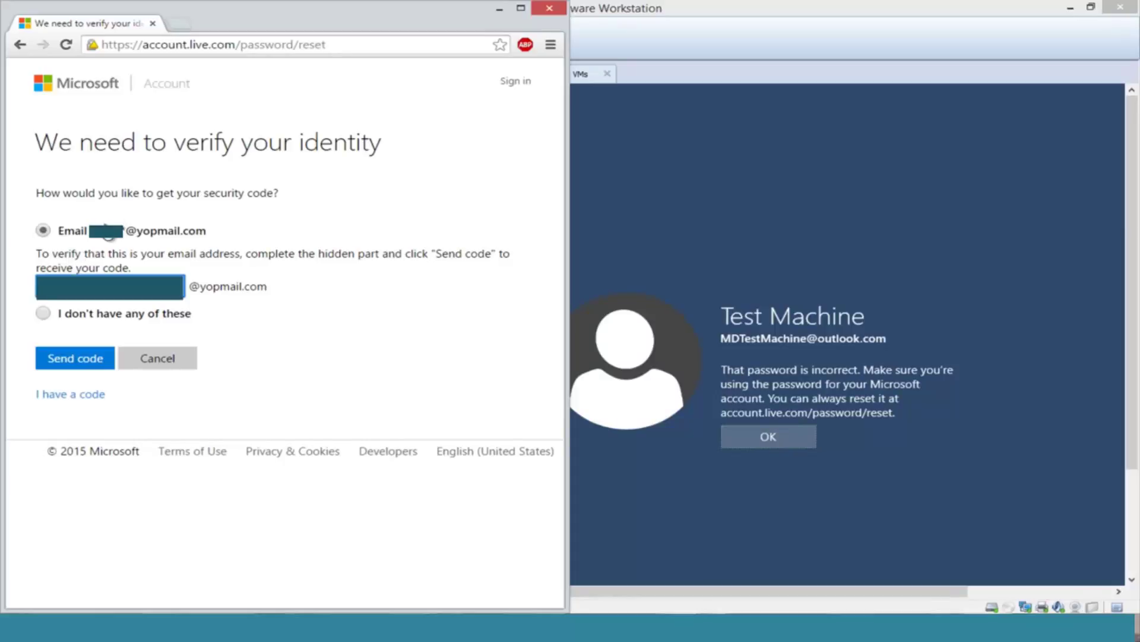
left_click(65, 359)
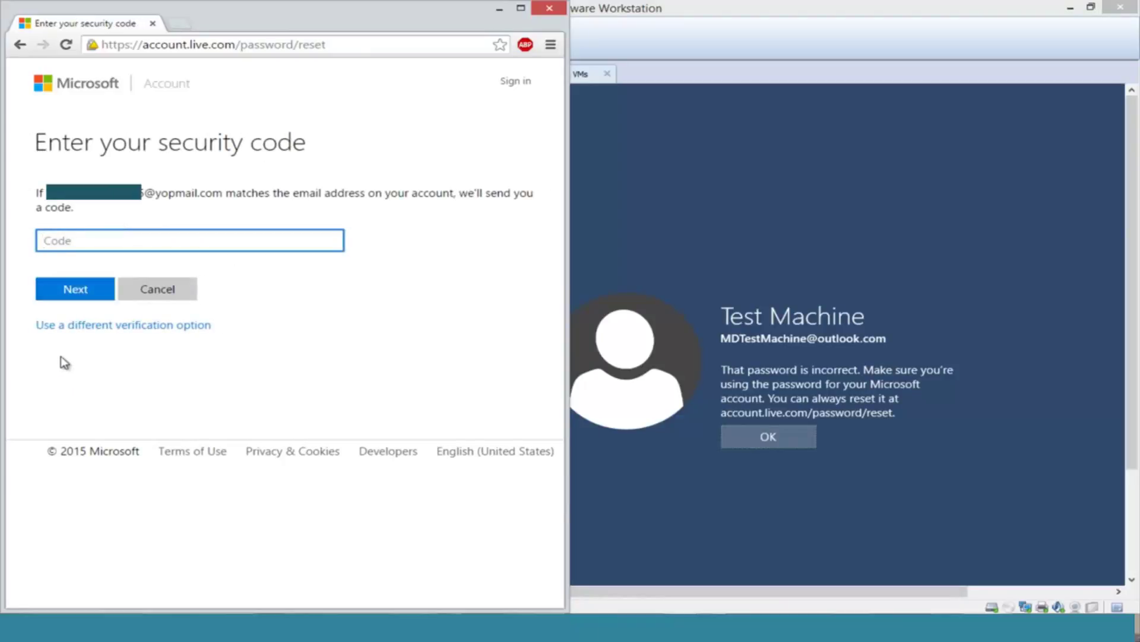
Step: Open YOPmail in a new tab and place the Windows 10 VM window beside the browser
left_click(178, 26)
type("yopmail.com")
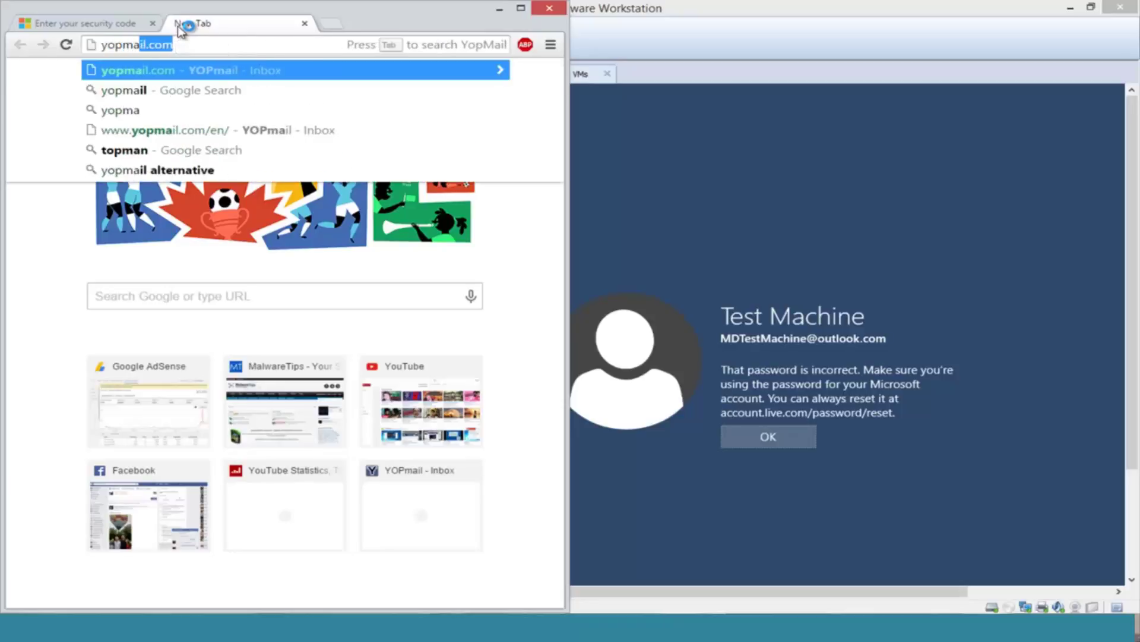
key("Return")
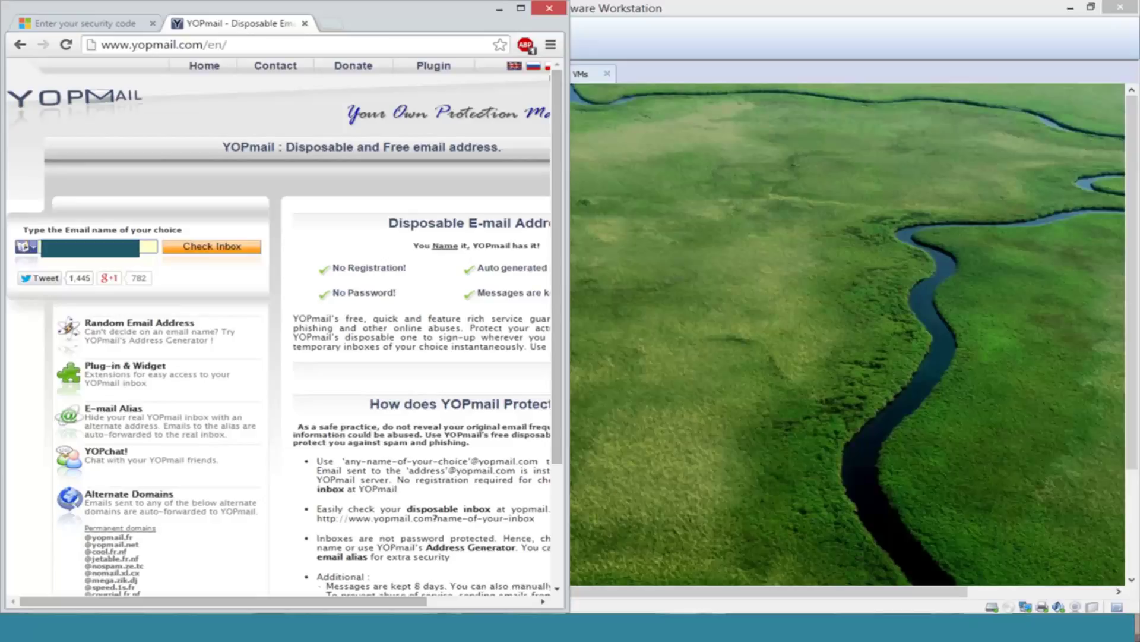
left_click(783, 127)
left_click(783, 127)
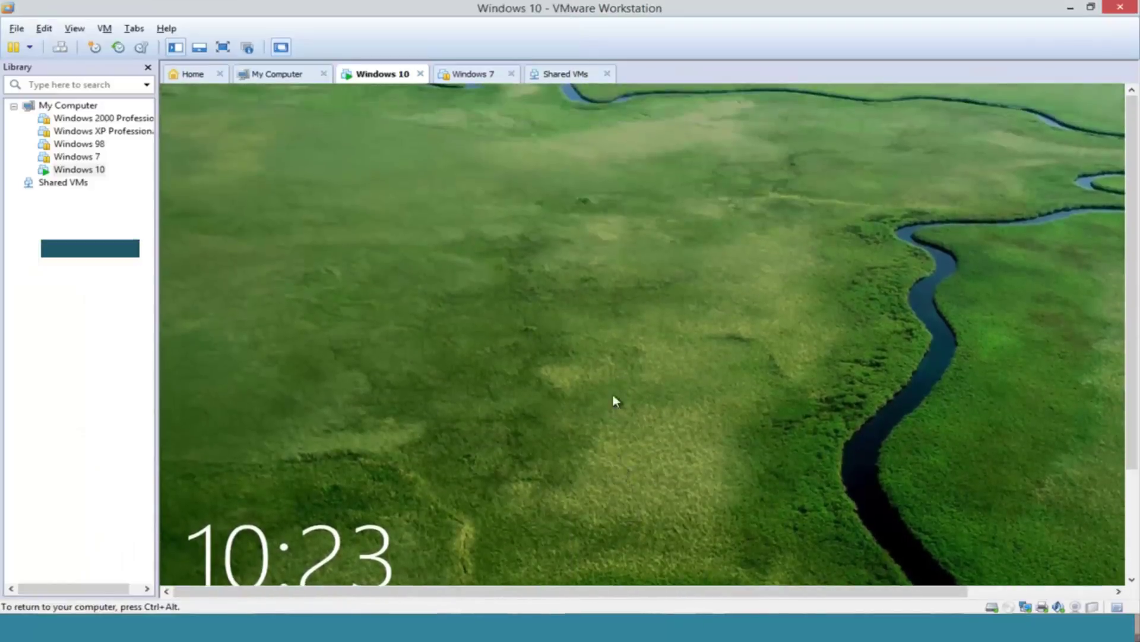
left_click(614, 400)
key("ctrl+alt")
double_click(547, 8)
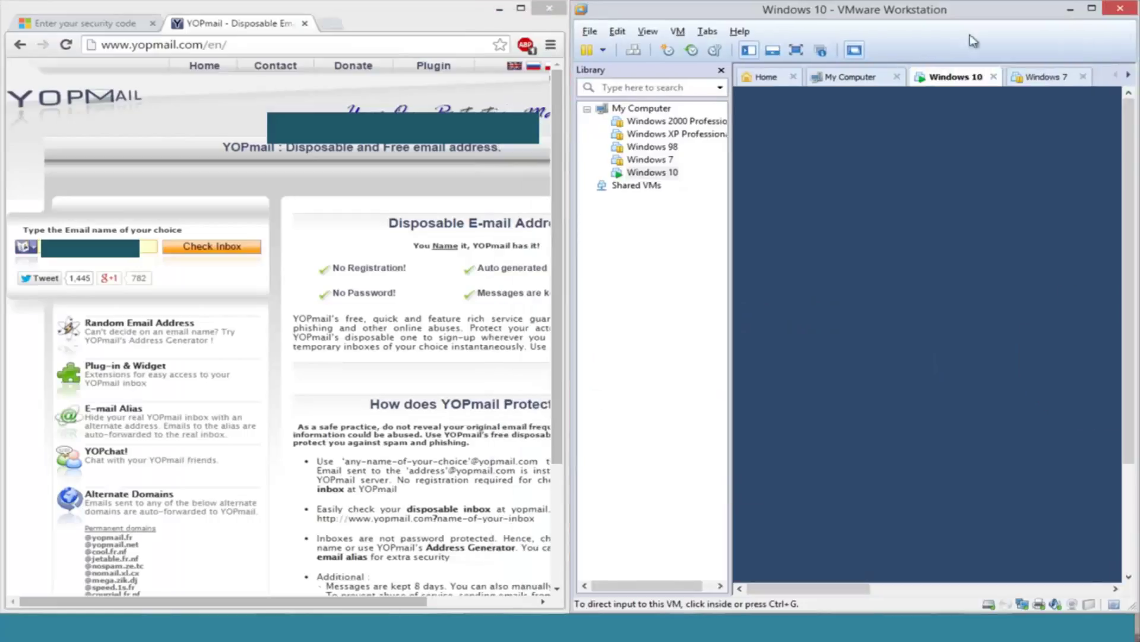
Step: Check the YOPmail inbox, copy the code from Microsoft's reset e-mail, and return to the code page
left_click(185, 246)
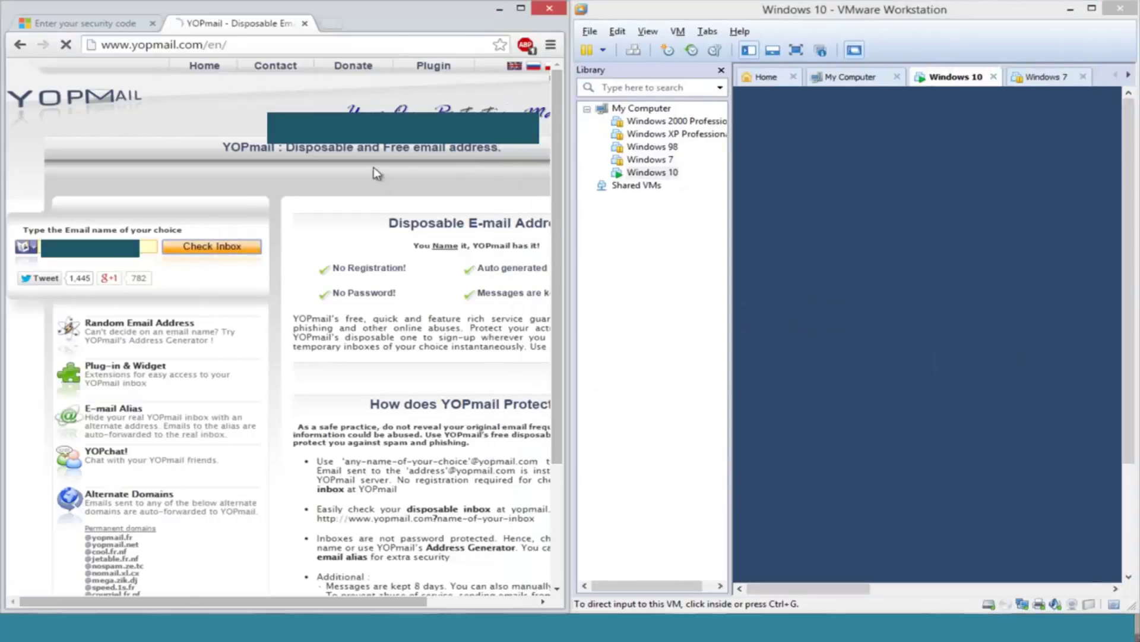
key("super+Up")
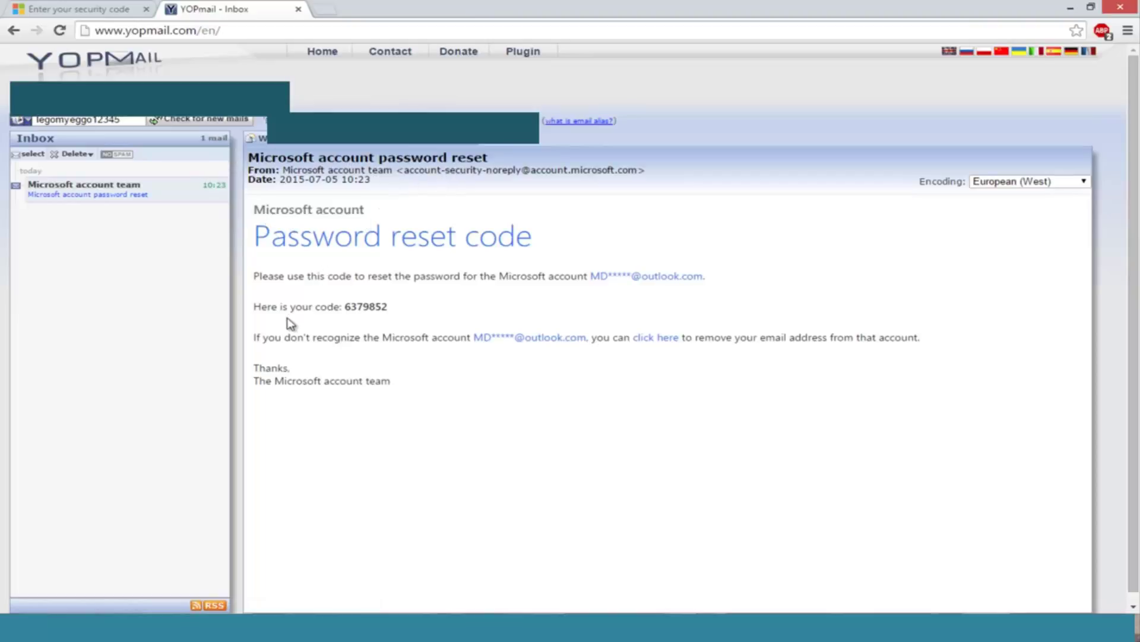
double_click(376, 307)
right_click(352, 307)
left_click(376, 316)
left_click(35, 9)
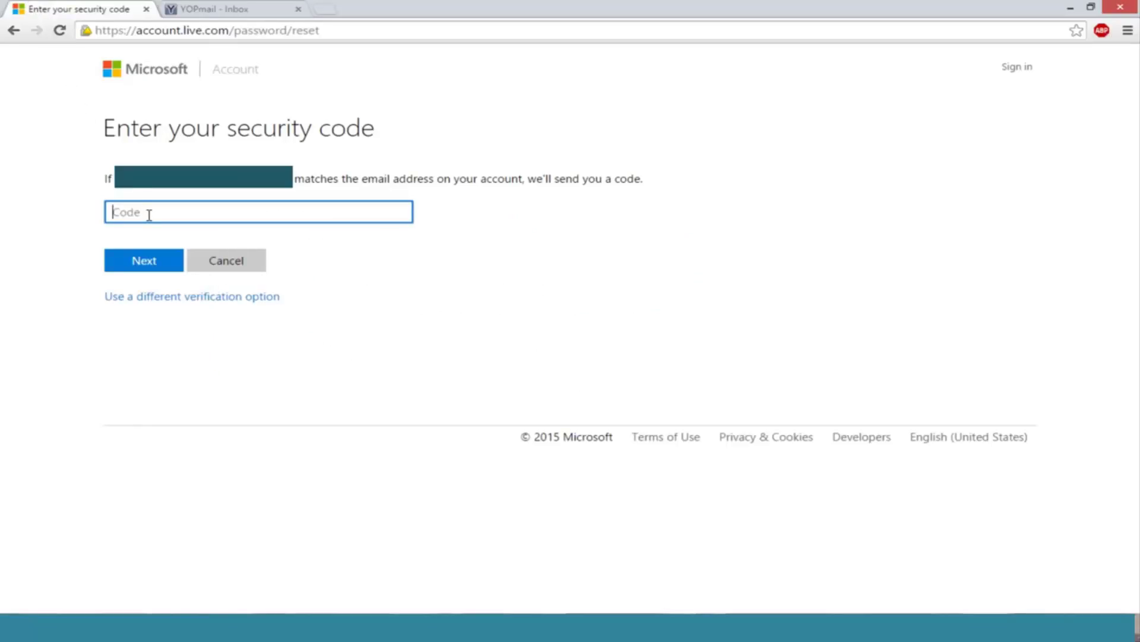
Step: Paste and submit the emailed security code, then enter and confirm the new password
key("ctrl+v")
left_click(151, 264)
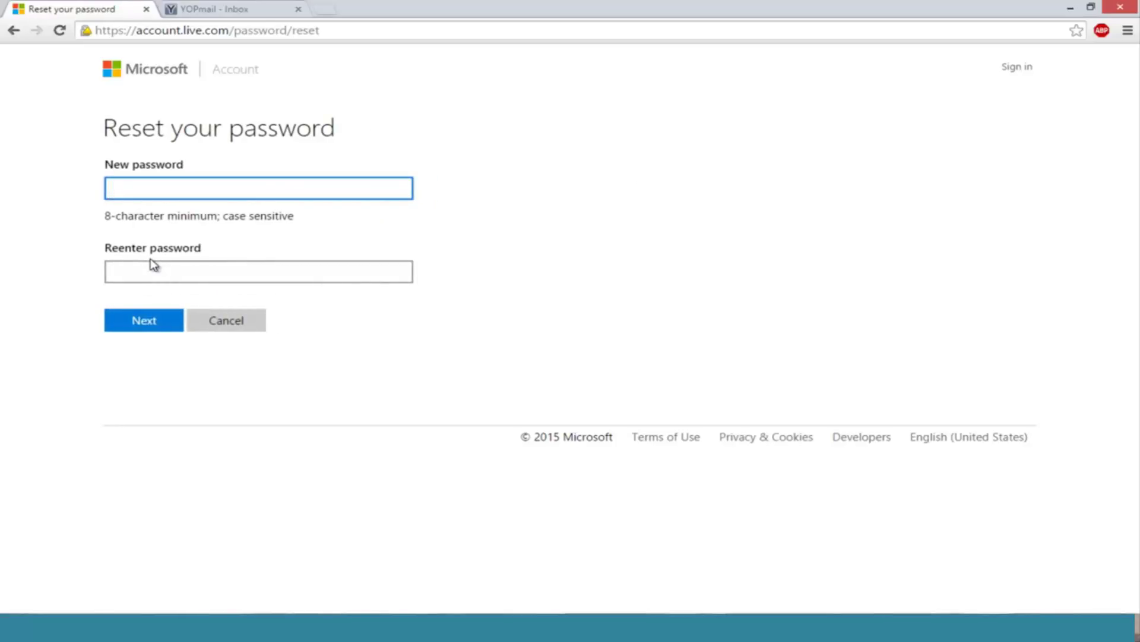
type("••••••••••••")
left_click(149, 276)
type("••••••••••••")
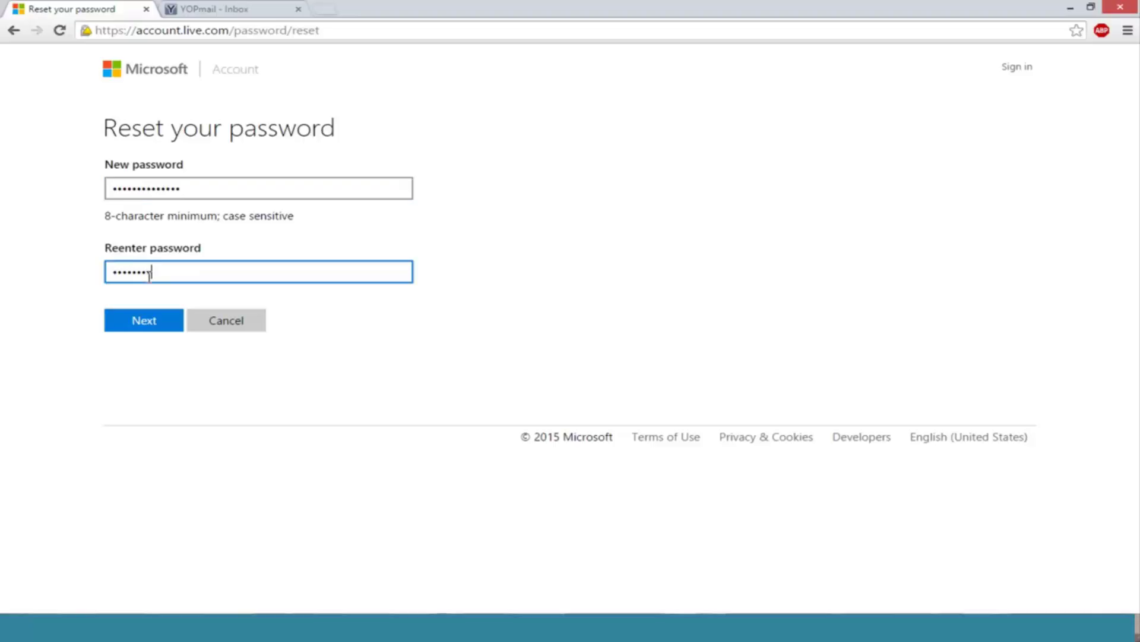
type("••")
left_click(135, 323)
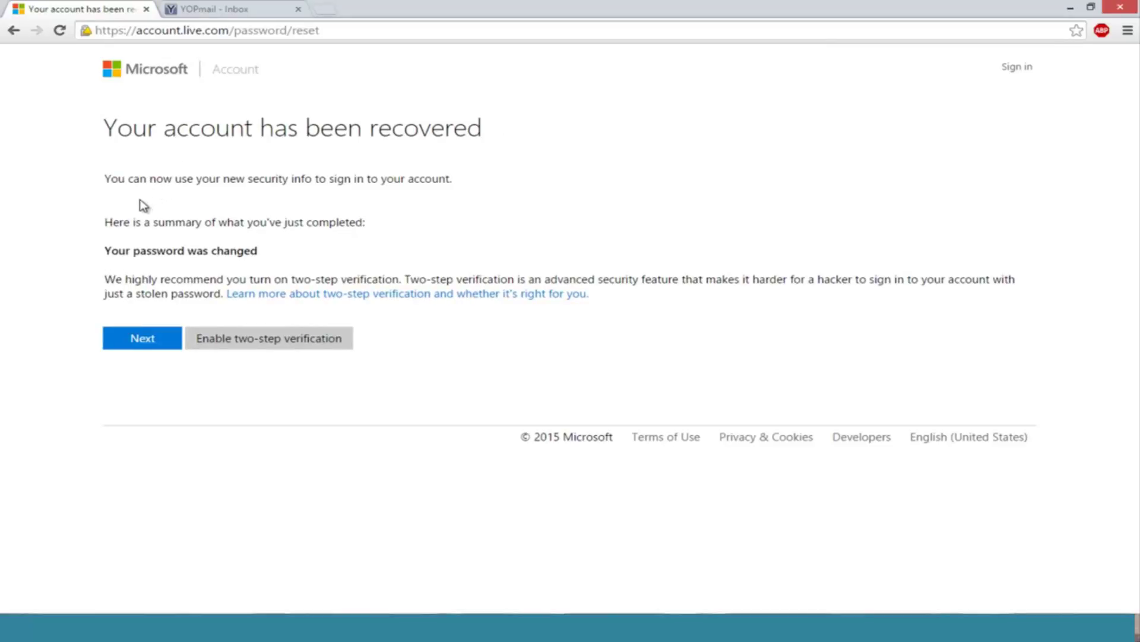
Step: Continue to sign-in and enter the account's e-mail, clearing a mistakenly pasted code
left_click(128, 344)
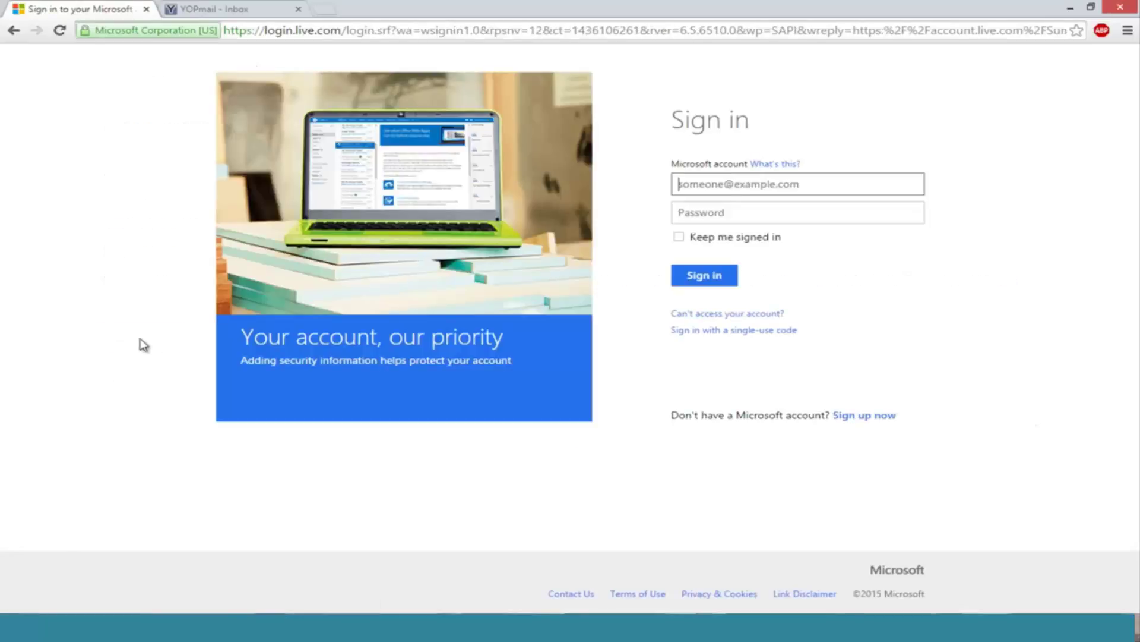
left_click(750, 181)
key("ctrl+v")
key("ctrl+a")
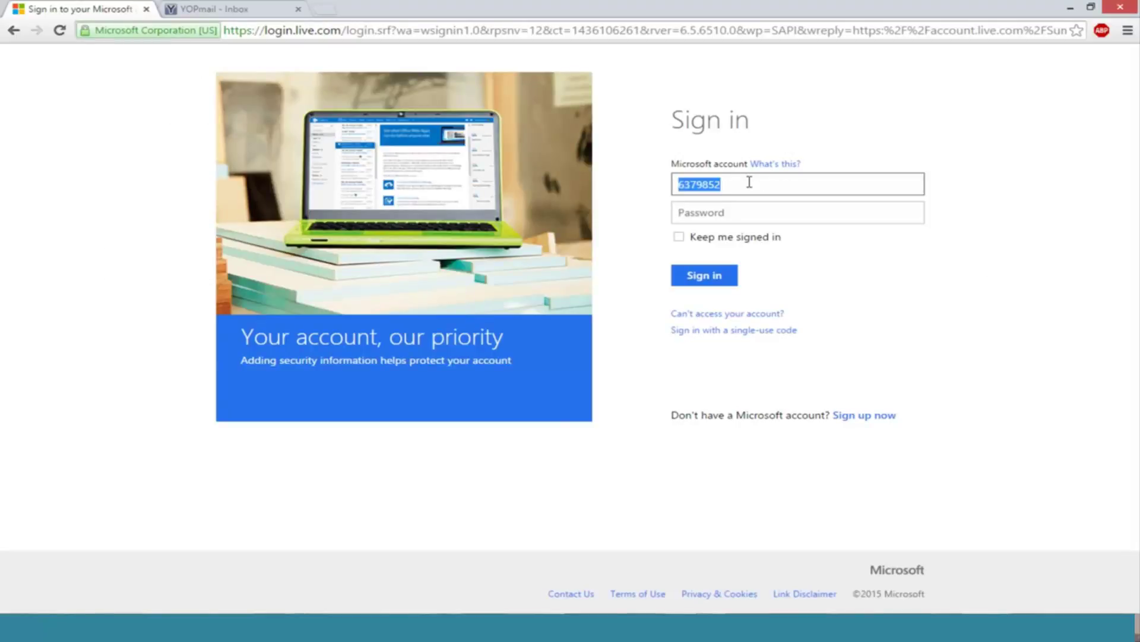
key("BackSpace")
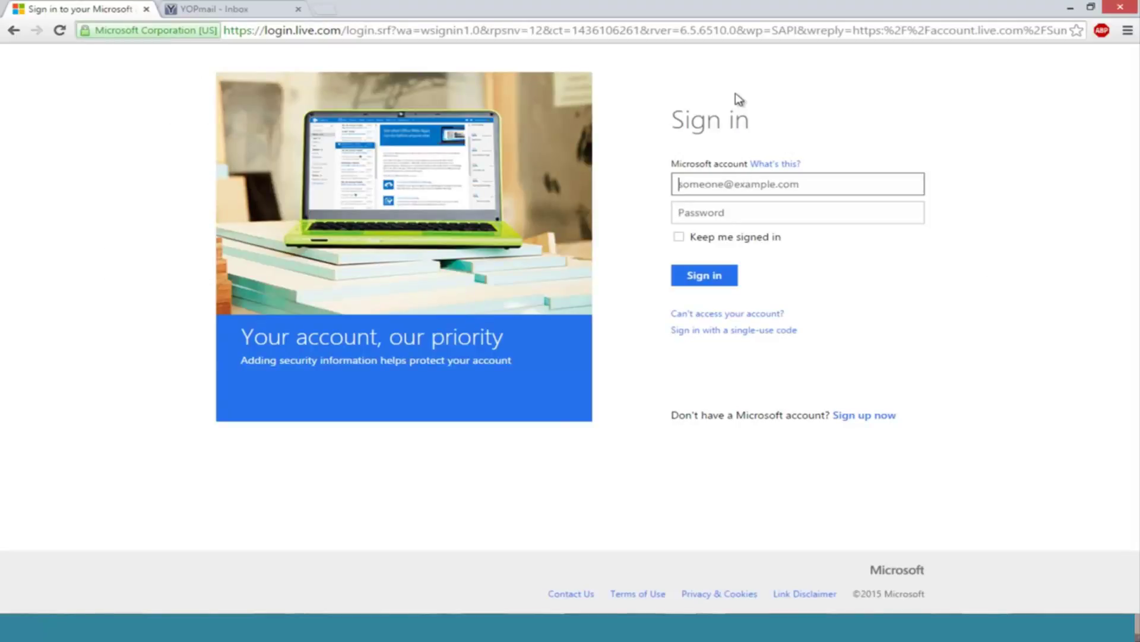
type("MDTech")
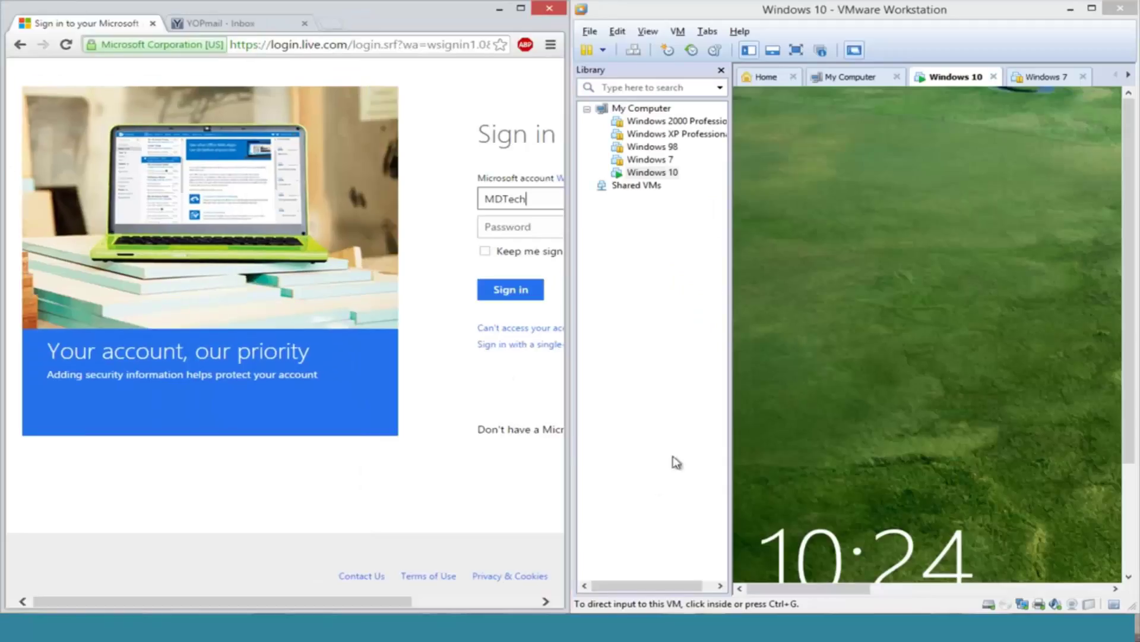
left_click(929, 407)
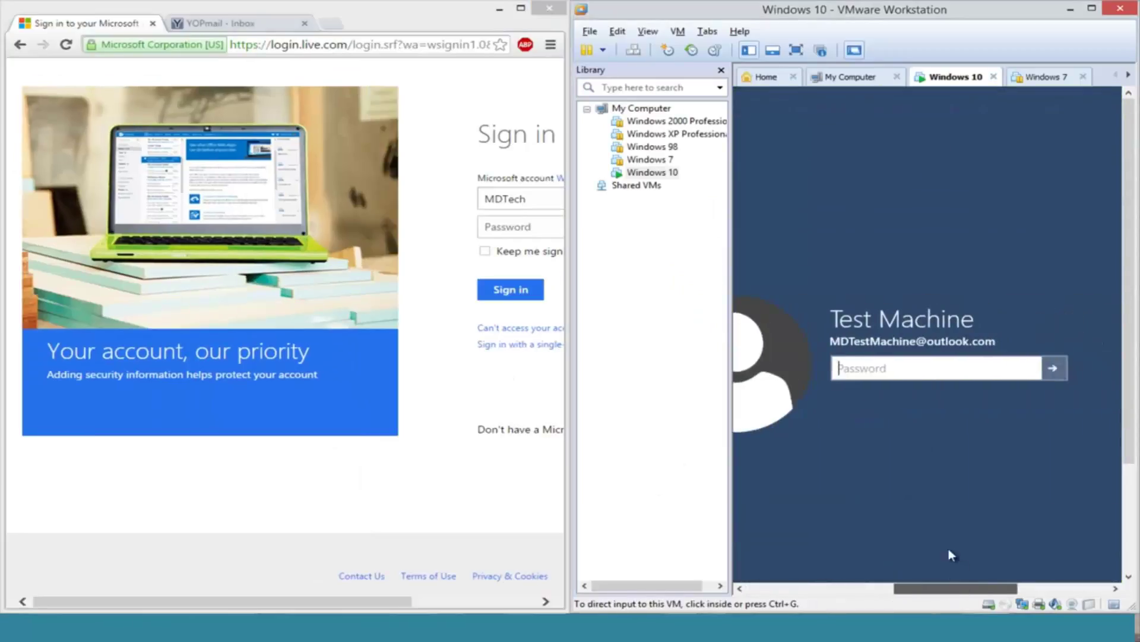
key("ctrl+alt")
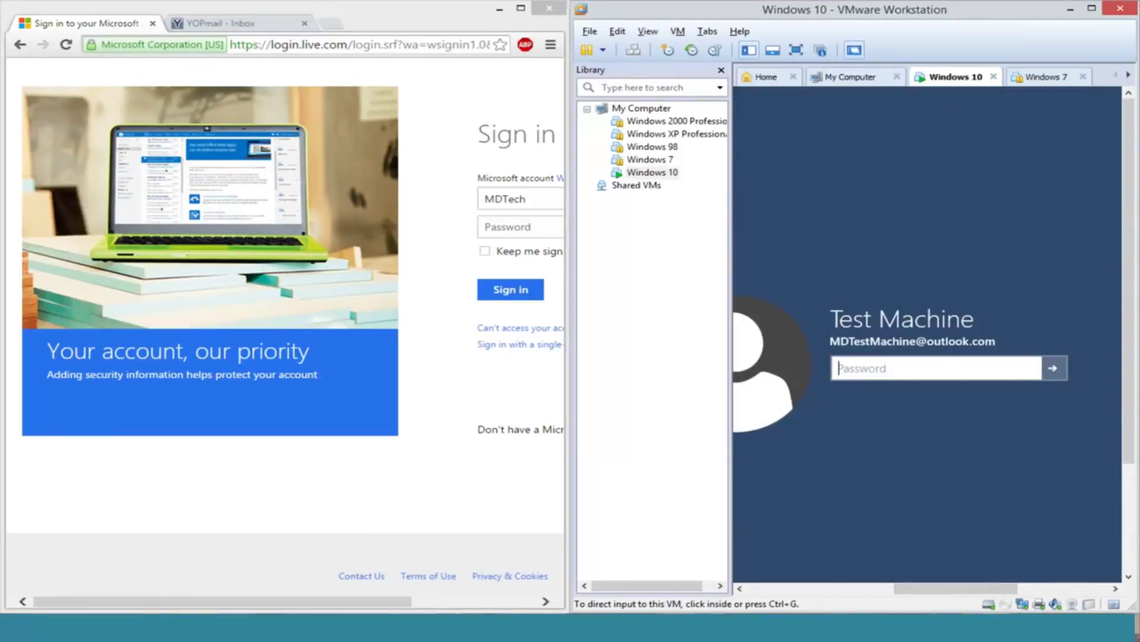
left_click_drag(214, 601, 377, 540)
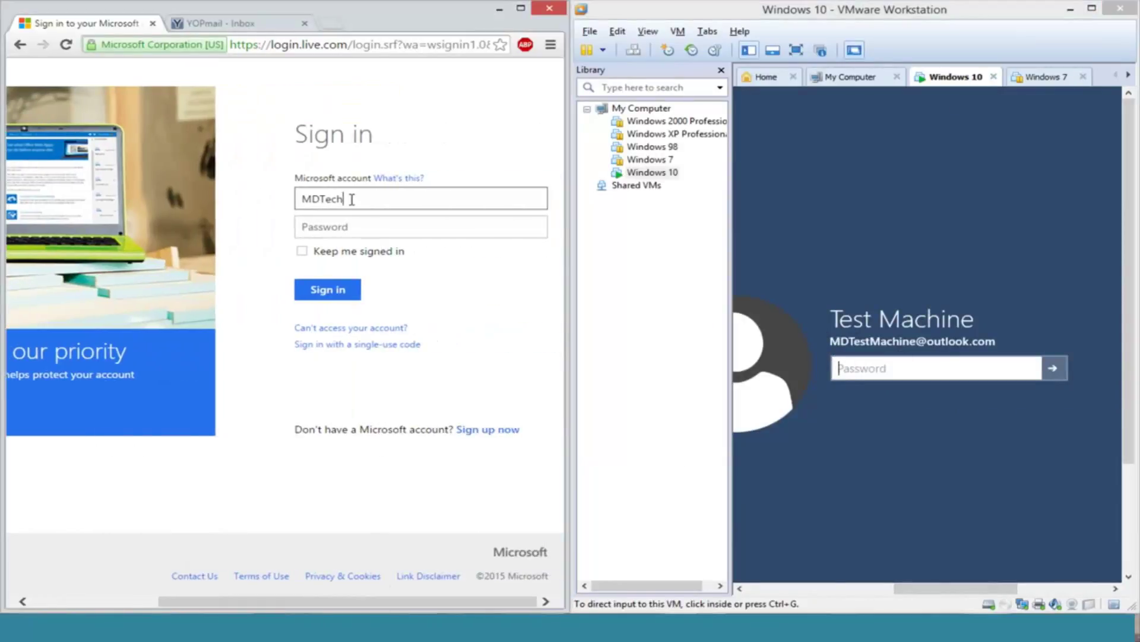
type("Machine")
key("ctrl+a")
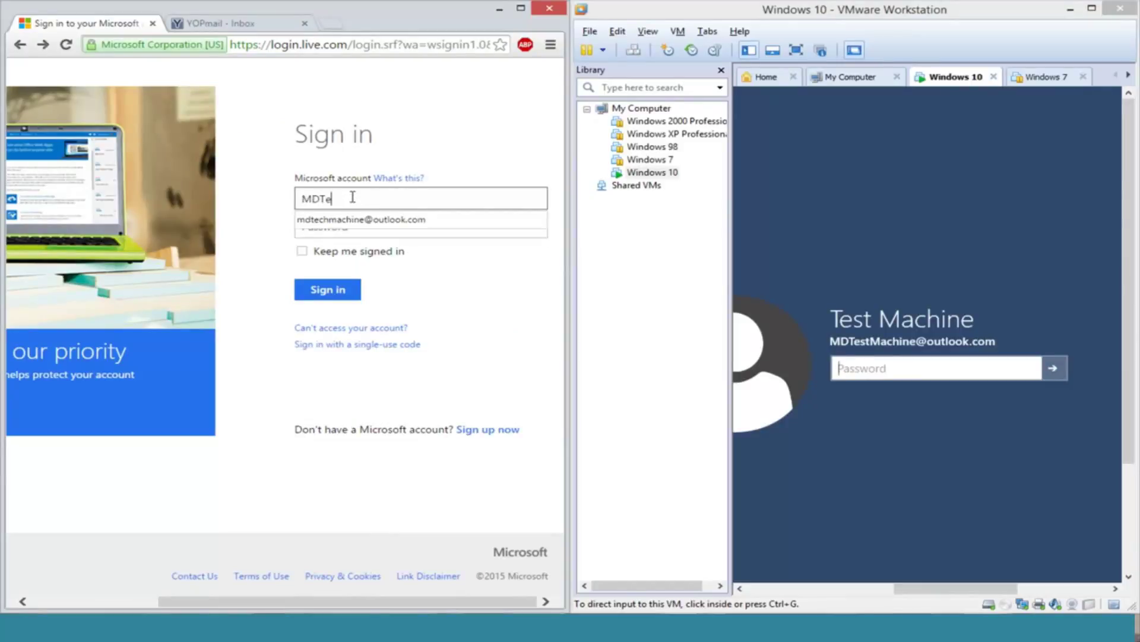
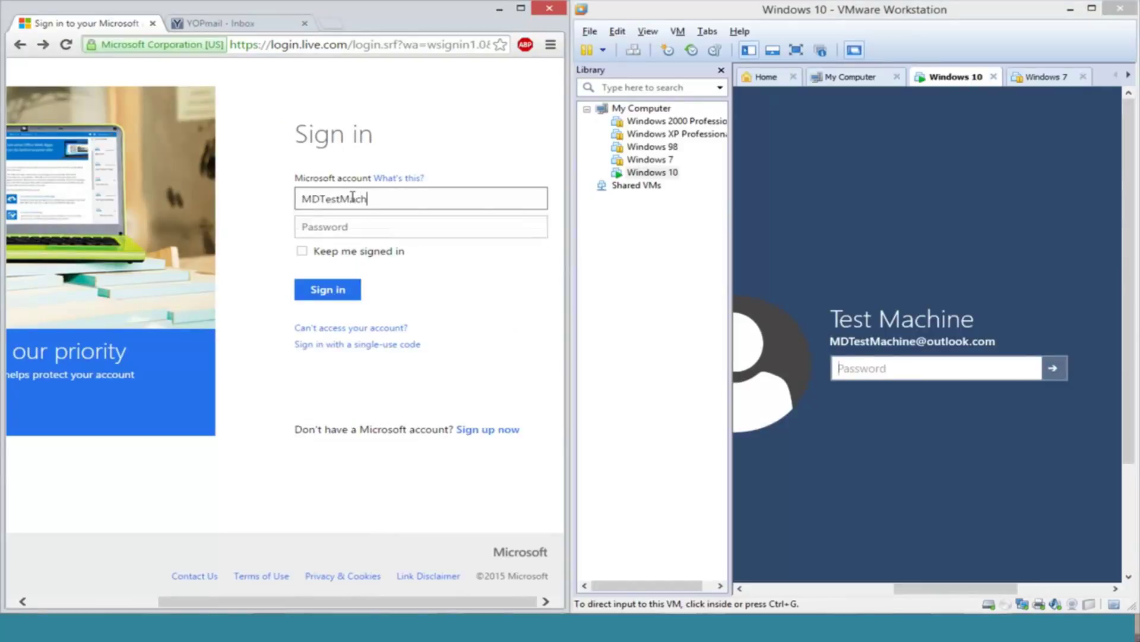
Step: Enter the new password and submit the sign-in form
left_click(419, 236)
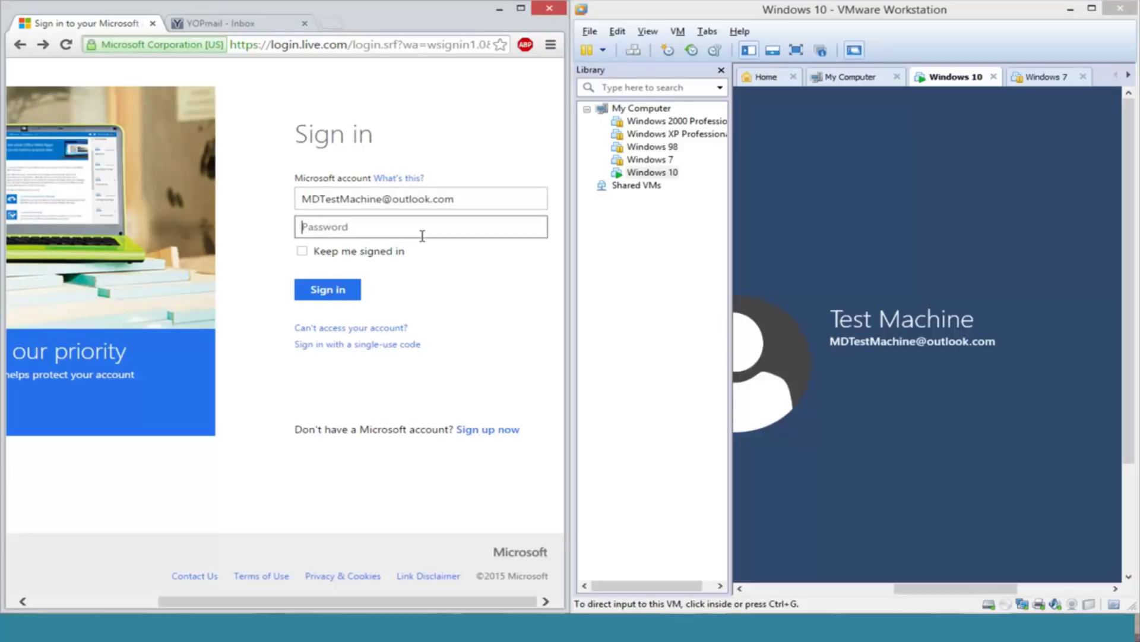
type("•••••••••••")
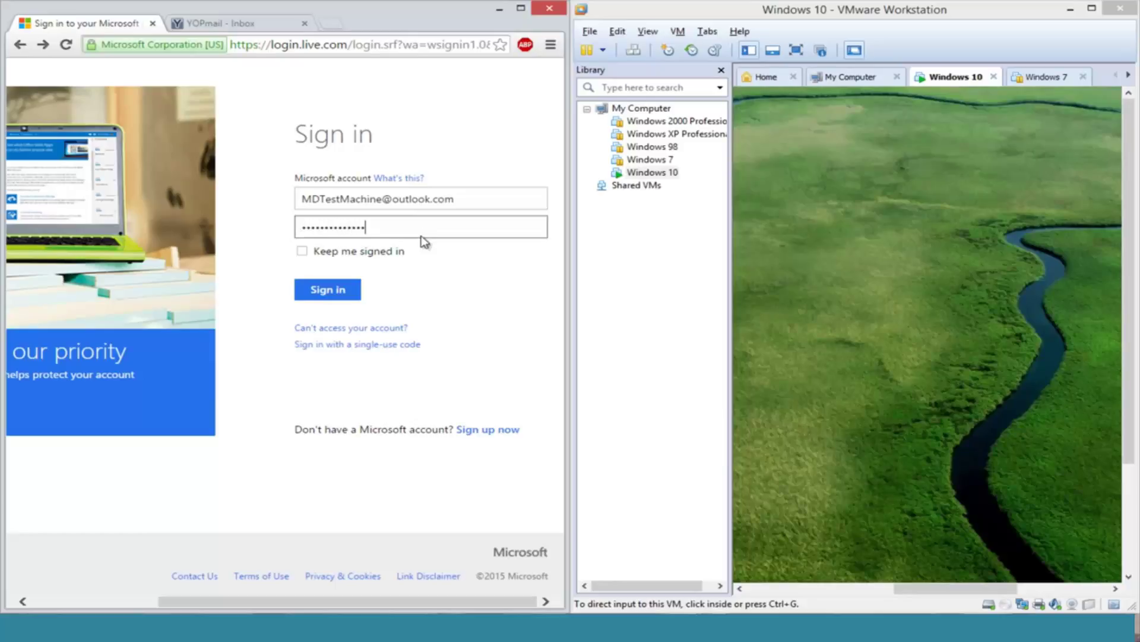
key("Return")
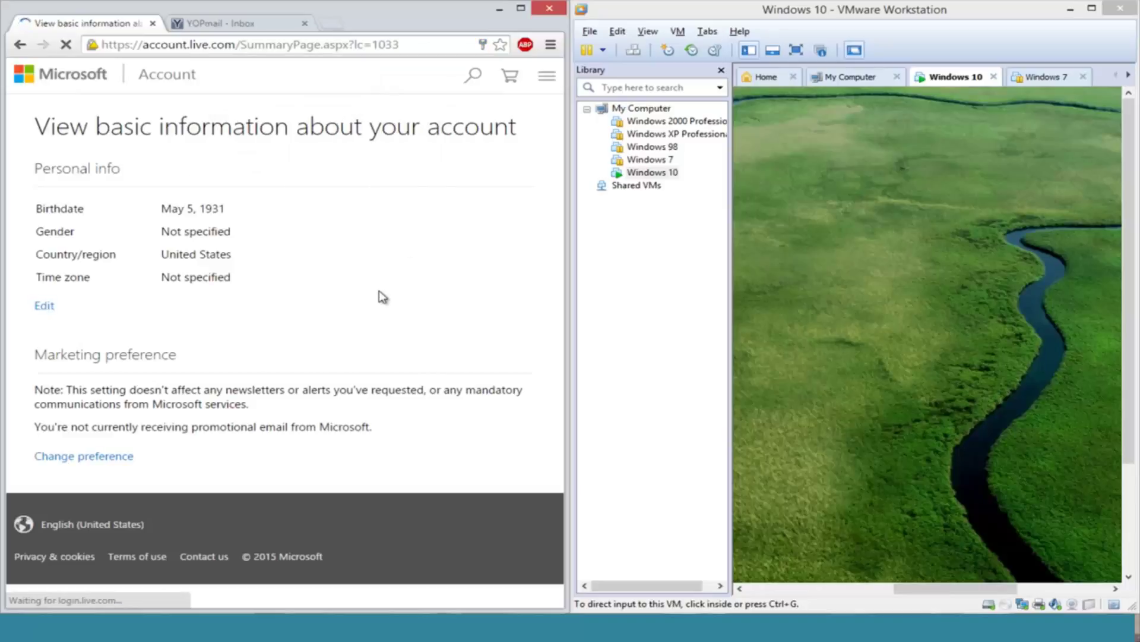
Step: Maximize the VM, dismiss the lock screen, and sign in with the new password
left_click(1092, 9)
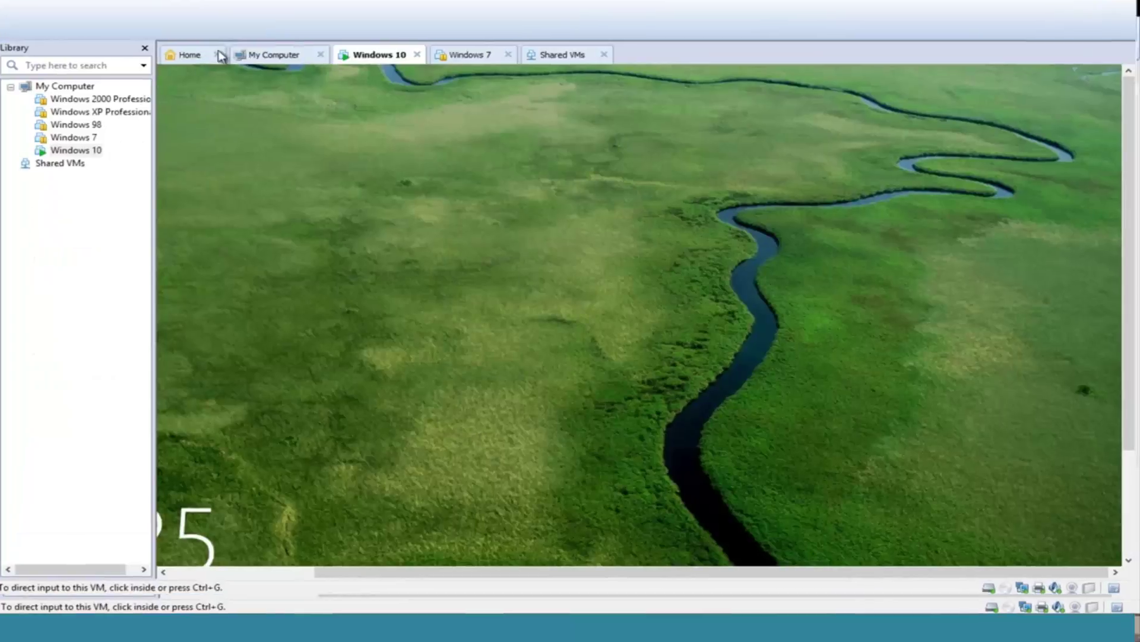
left_click(622, 548)
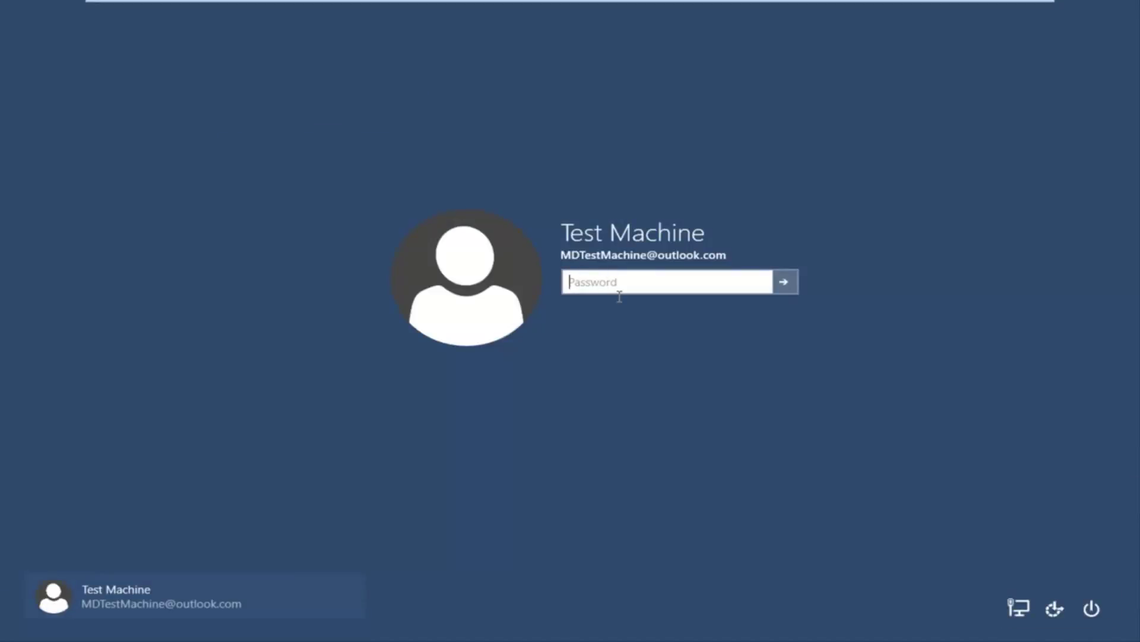
type("••••••••••••••")
key("Return")
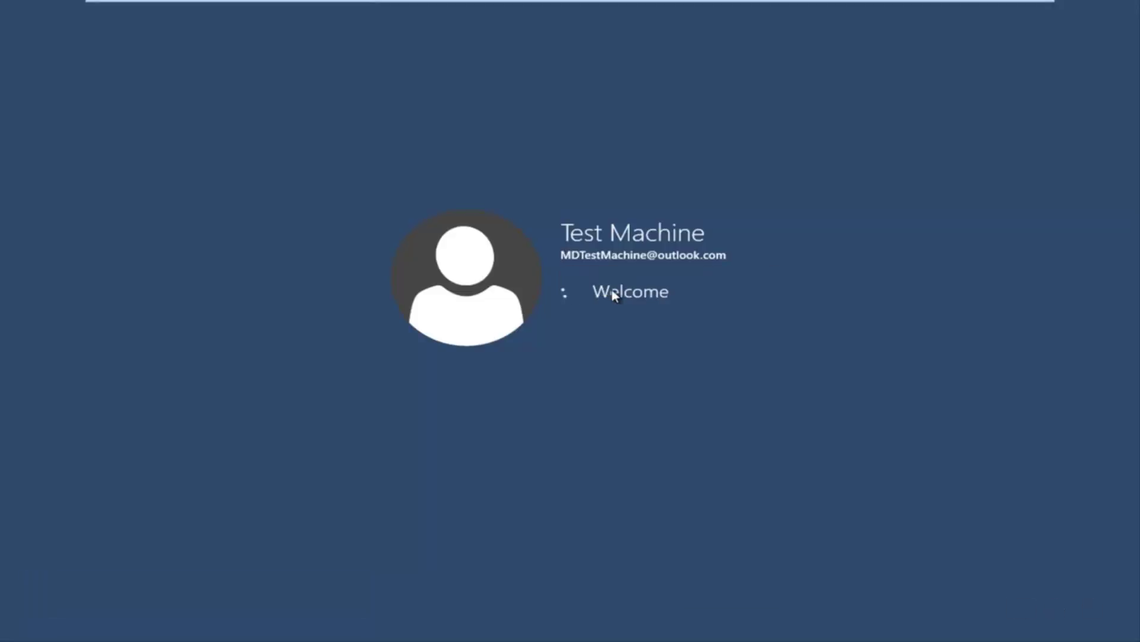